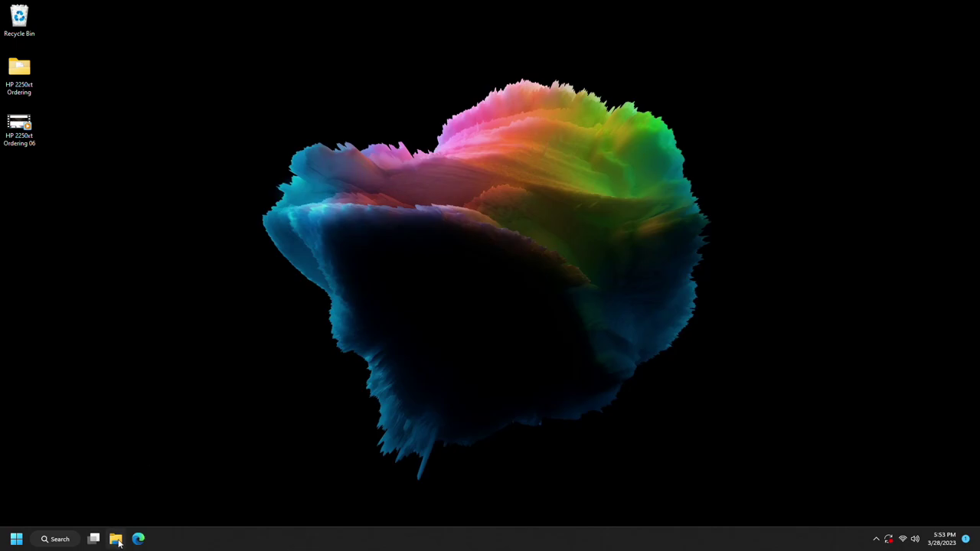
# - Open the audio CD in the DVD RW drive (D:) in File Explorer and play Track01
pyautogui.click(116, 541)
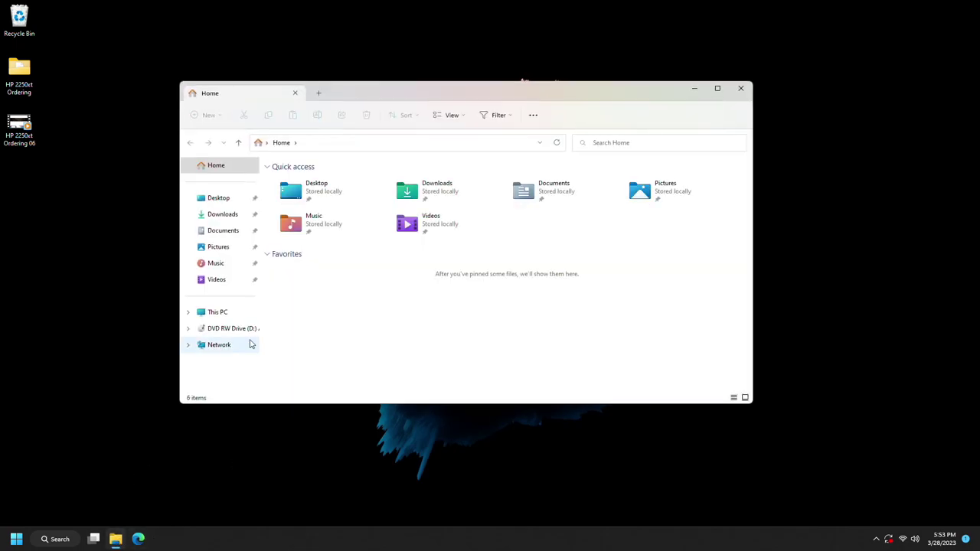
pyautogui.click(229, 328)
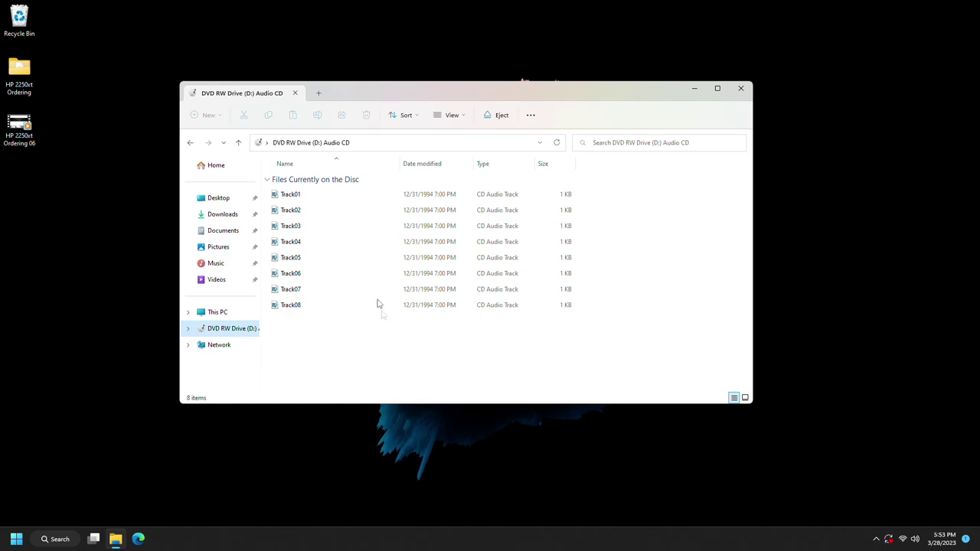
pyautogui.doubleClick(302, 199)
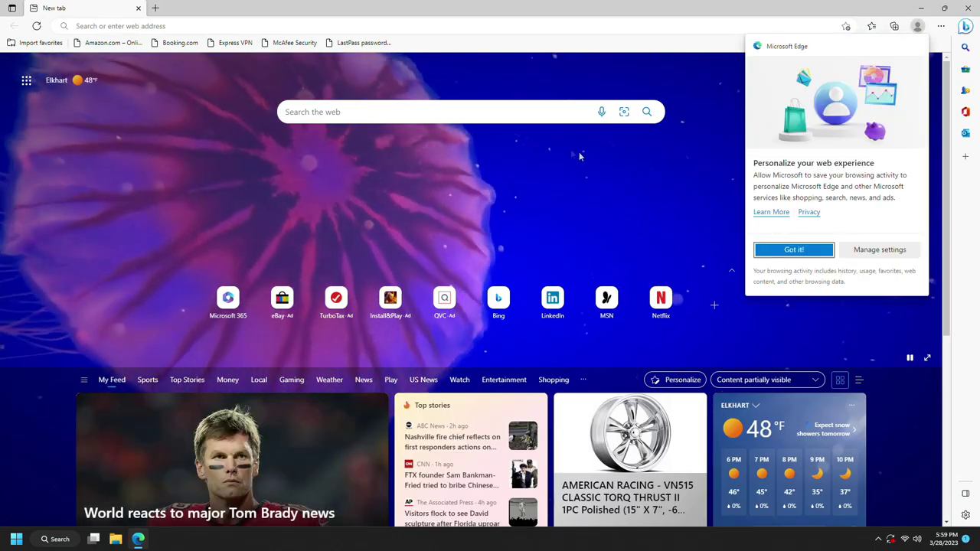
# - Search the web in Microsoft Edge for vlc player and download VLC for Windows from the official VideoLAN site
pyautogui.click(481, 27)
pyautogui.click(429, 76)
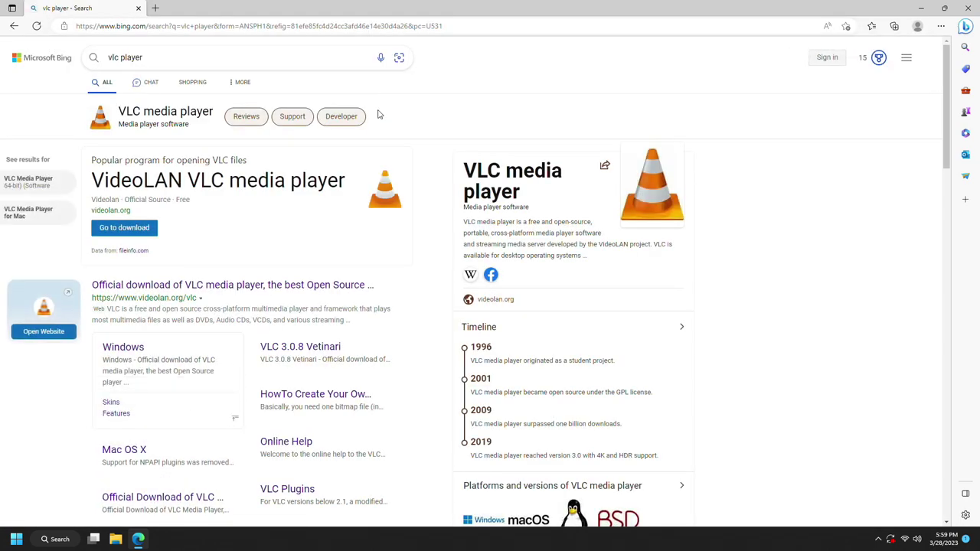
pyautogui.scroll(-1, 245, 294)
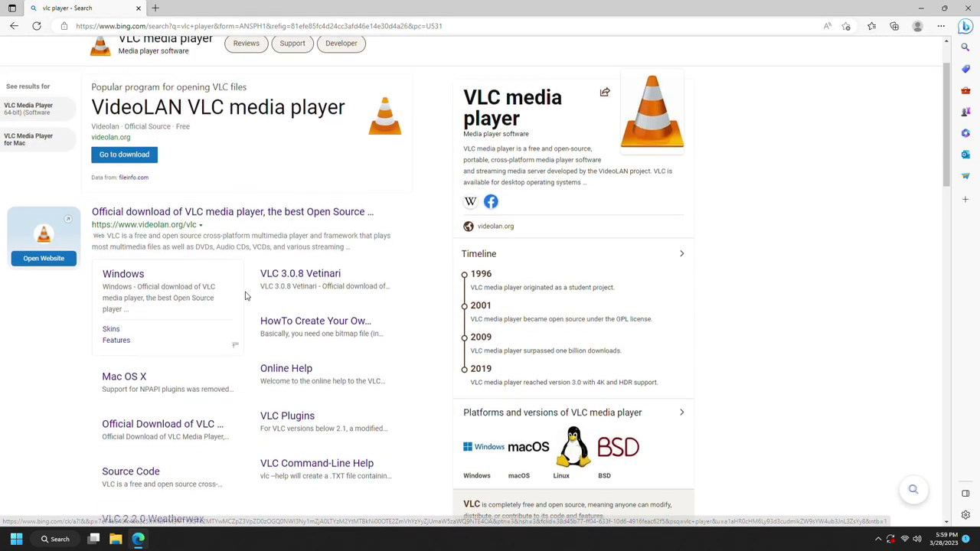
pyautogui.click(263, 216)
pyautogui.click(518, 221)
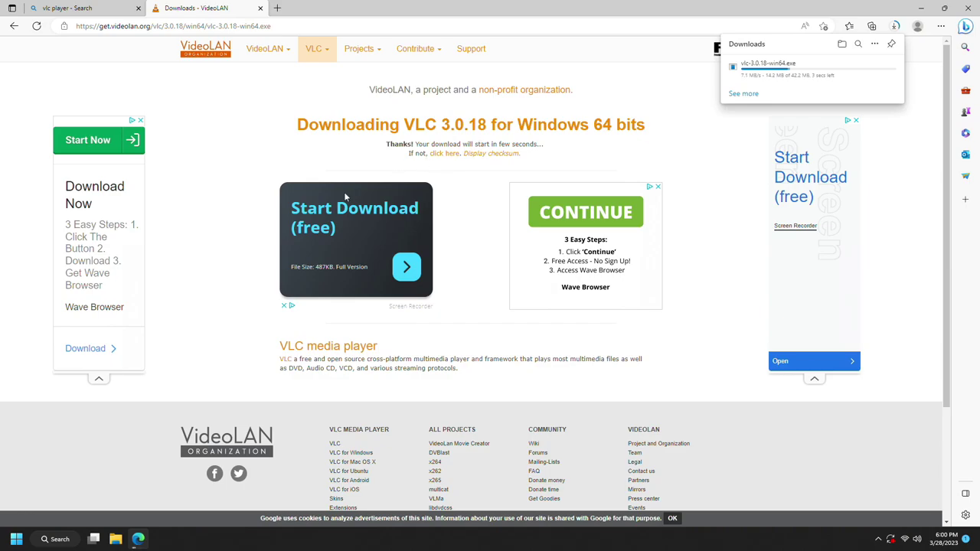
# - Run the downloaded vlc-3.0.18-win64.exe, allow it to make changes, and advance through the license agreement to the component selection
pyautogui.rightClick(766, 68)
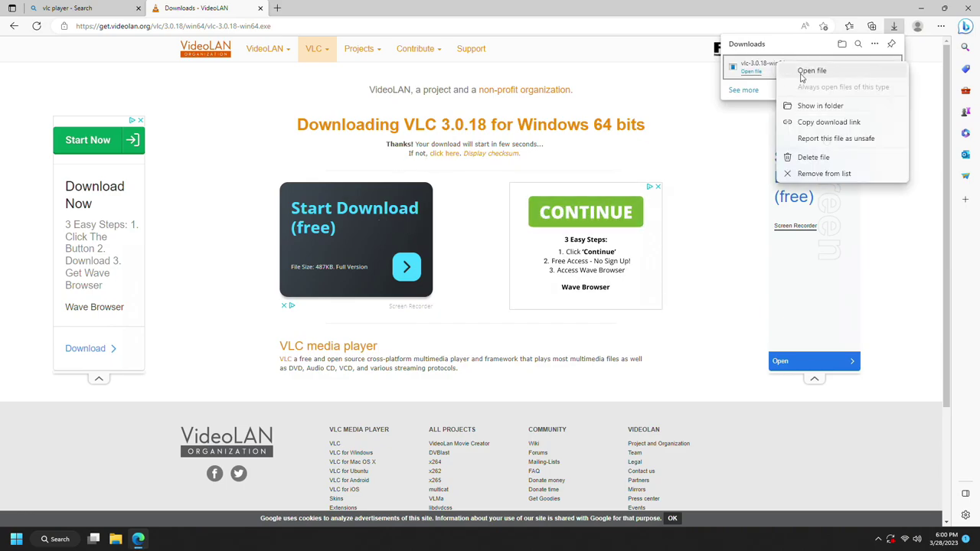
pyautogui.click(800, 74)
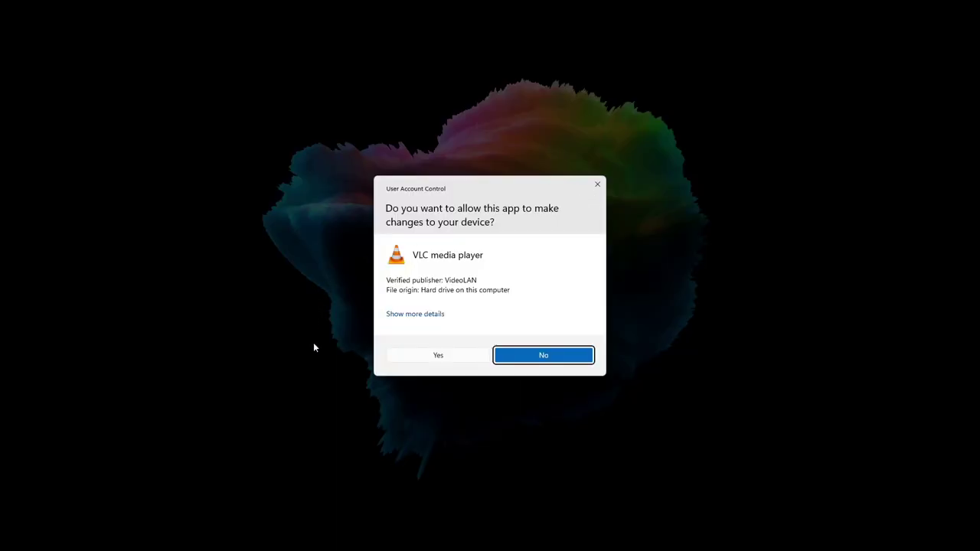
pyautogui.click(406, 356)
pyautogui.click(494, 294)
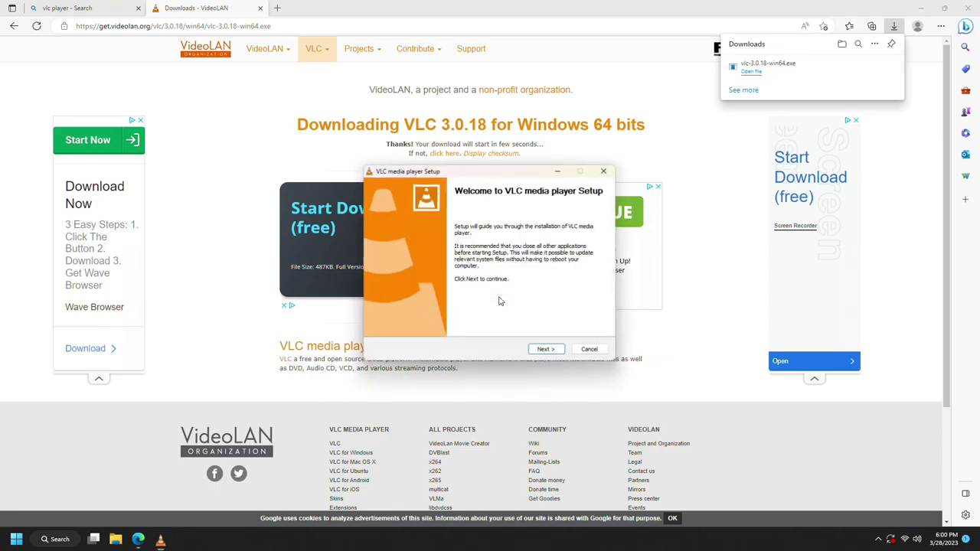
pyautogui.click(543, 351)
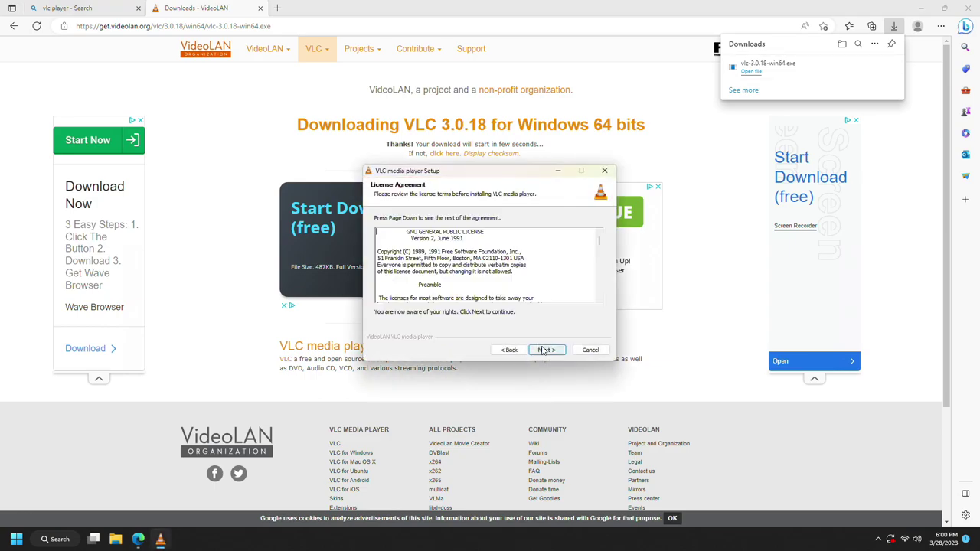
pyautogui.click(543, 350)
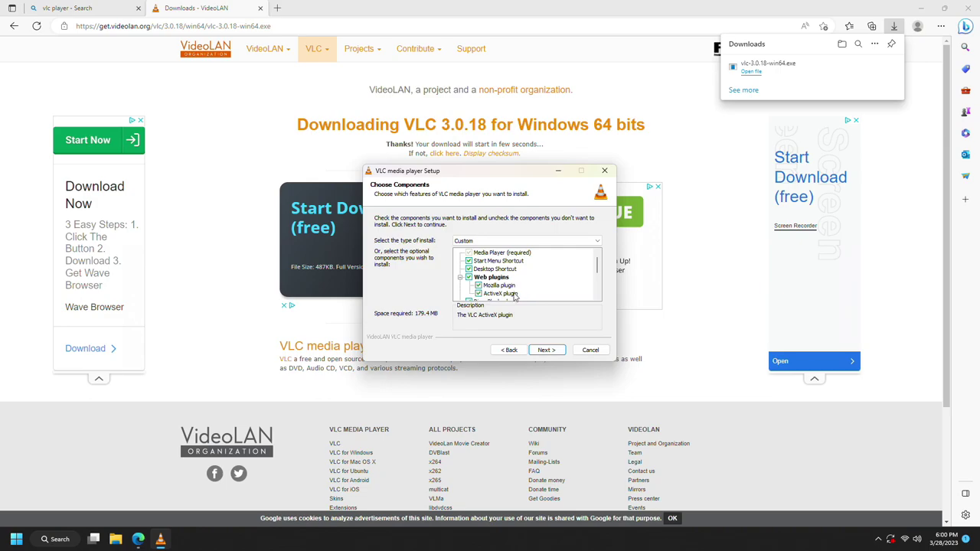
# - Exclude the web plugins, all file type associations and the desktop shortcut, keeping the start menu shortcut, disc playback and context menus selected
pyautogui.scroll(-3, 513, 298)
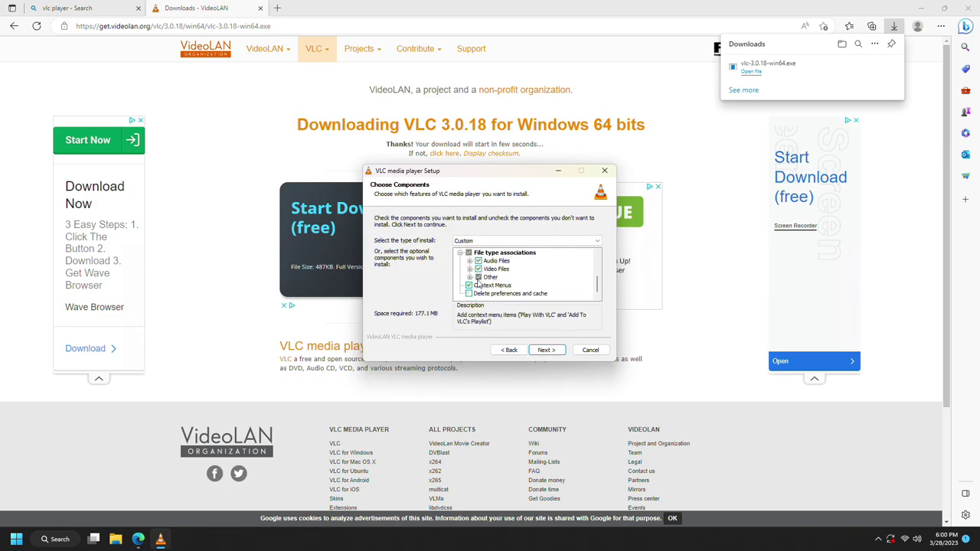
pyautogui.click(468, 253)
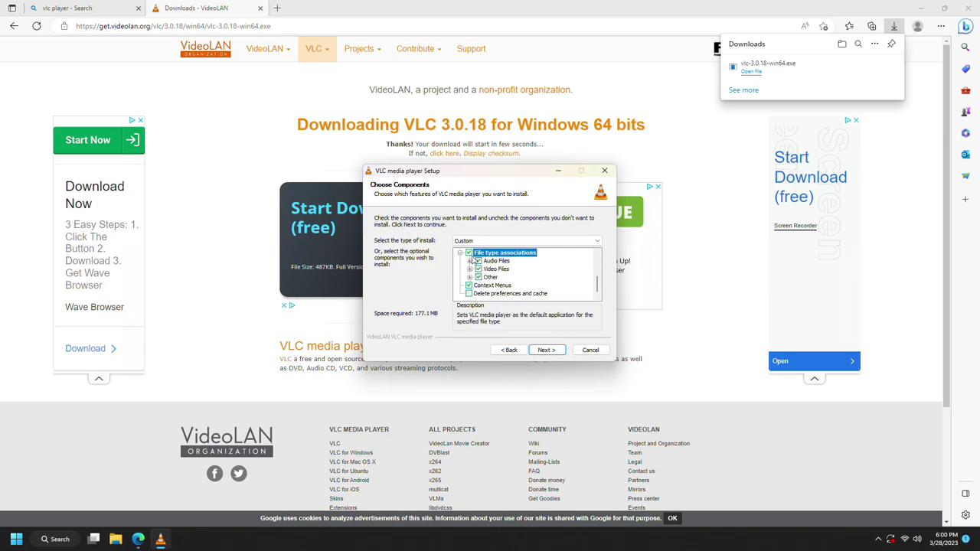
pyautogui.click(469, 284)
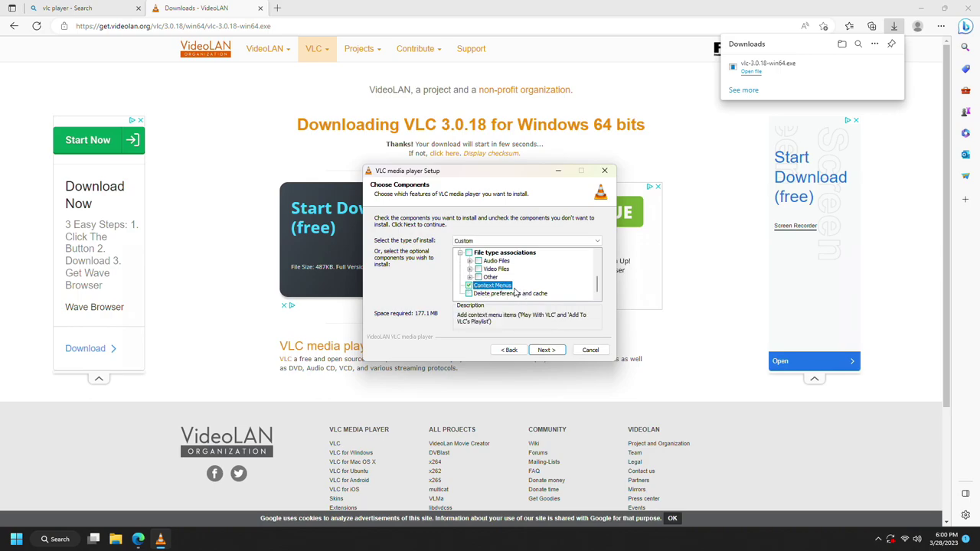
pyautogui.scroll(3, 515, 291)
pyautogui.scroll(-3, 515, 292)
pyautogui.scroll(1, 514, 291)
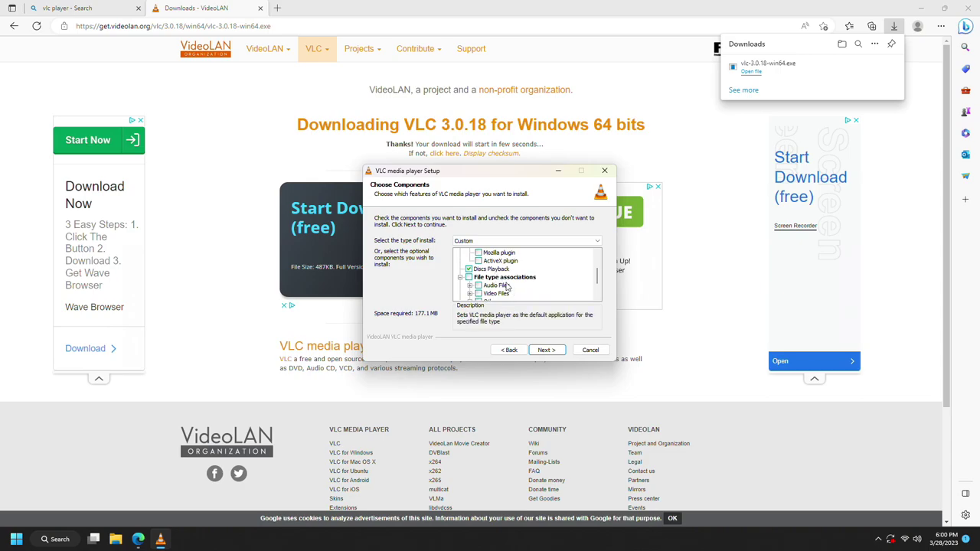
pyautogui.scroll(2, 490, 274)
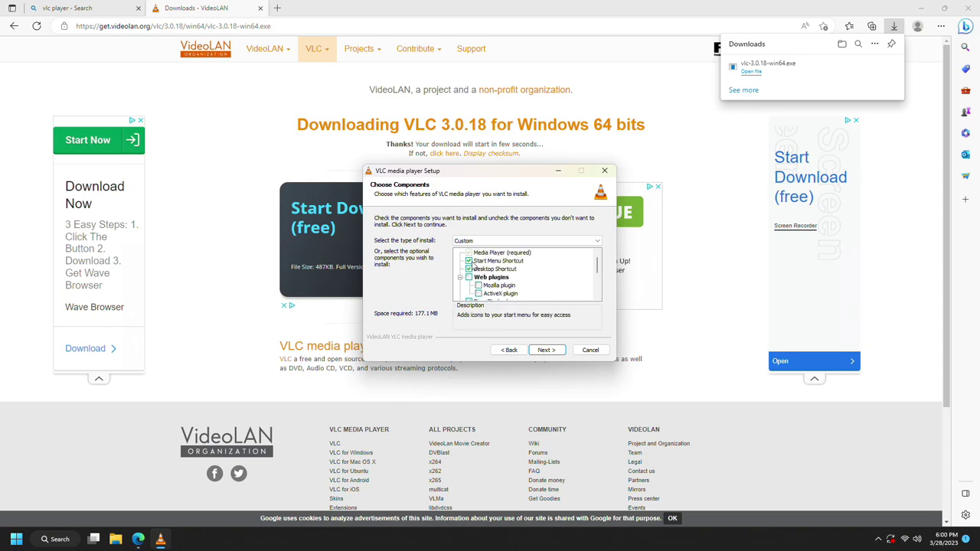
pyautogui.click(469, 261)
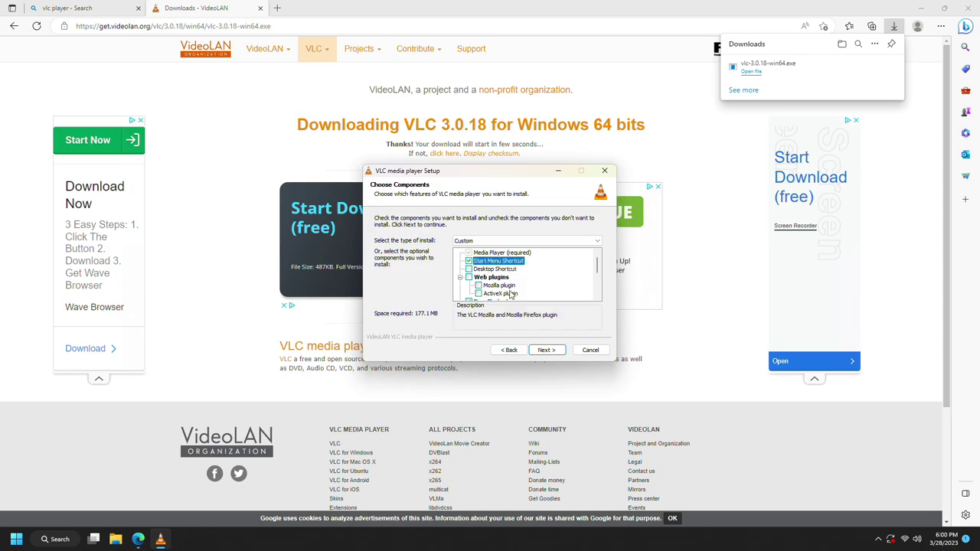
# - Install VLC with the chosen components and finish setup with Run VLC media player enabled
pyautogui.click(546, 351)
pyautogui.click(547, 350)
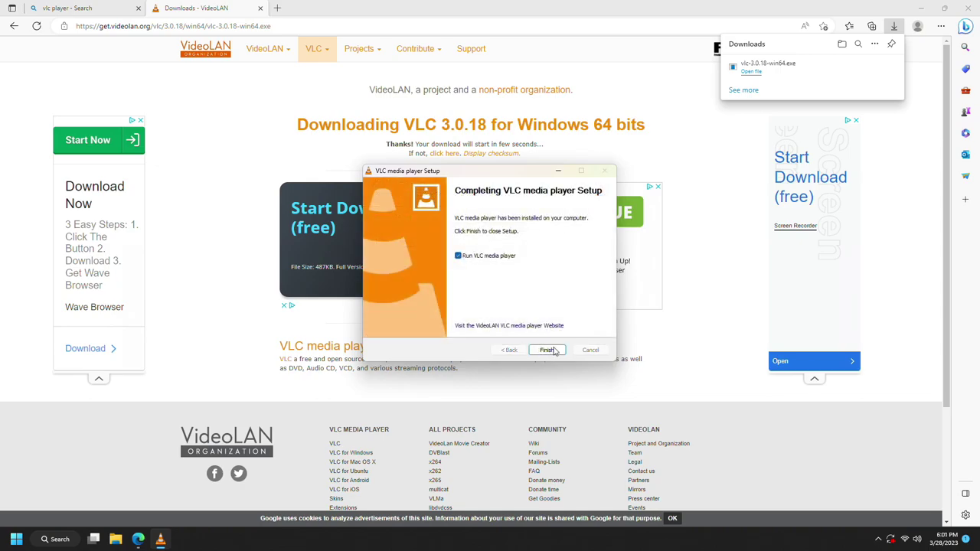
pyautogui.click(546, 350)
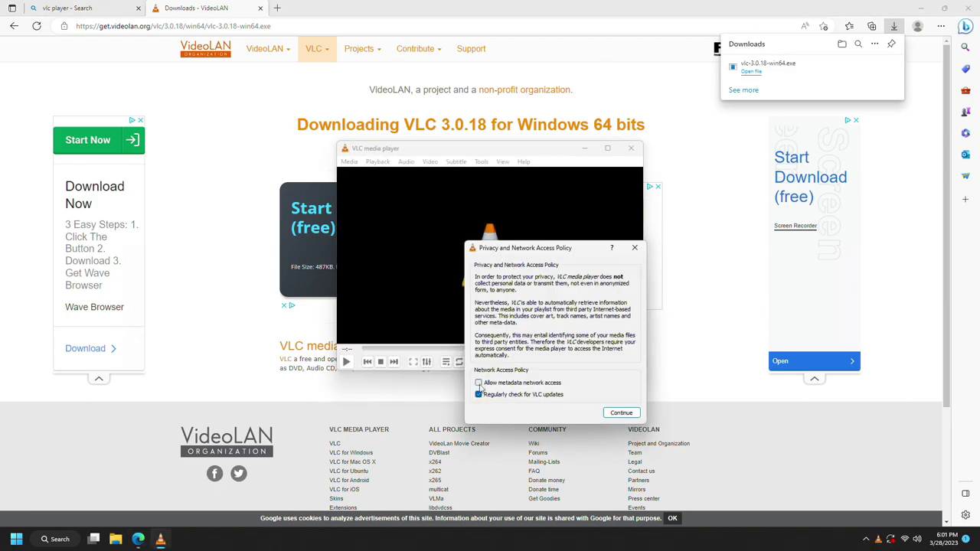
# - Accept VLC's network access policy with metadata network access disallowed, and close both VLC and the browser
pyautogui.click(621, 413)
pyautogui.click(631, 147)
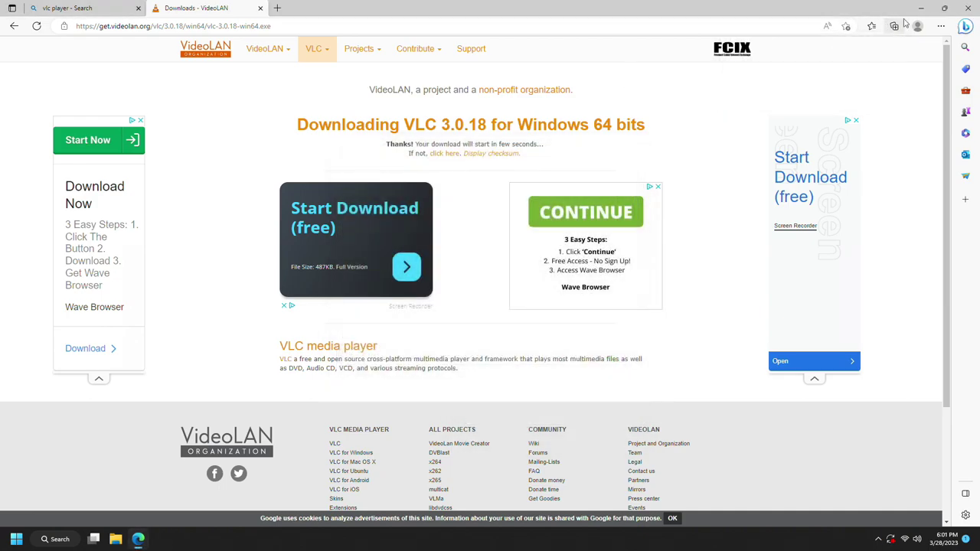
pyautogui.click(969, 9)
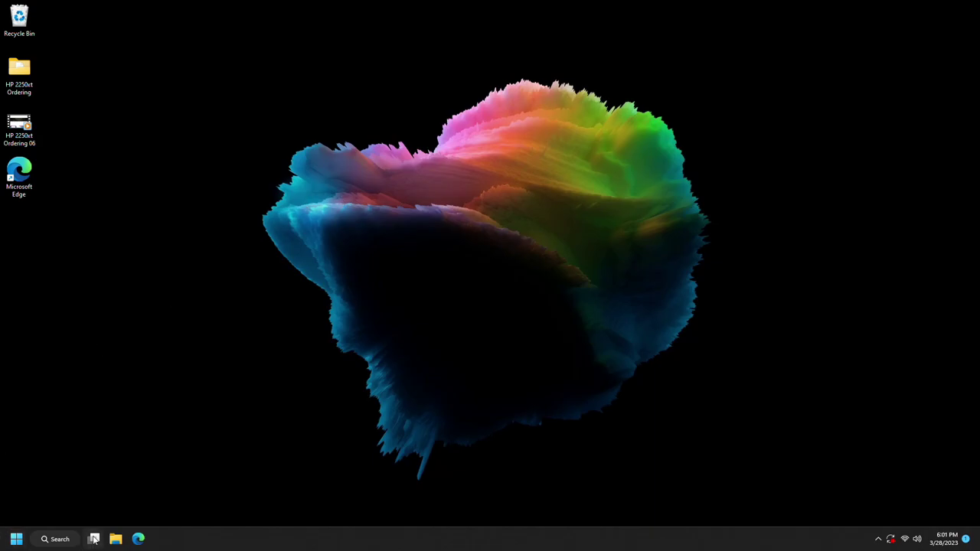
# - Open File Explorer and check which actions are available for the DVD RW drive (D:)
pyautogui.click(118, 542)
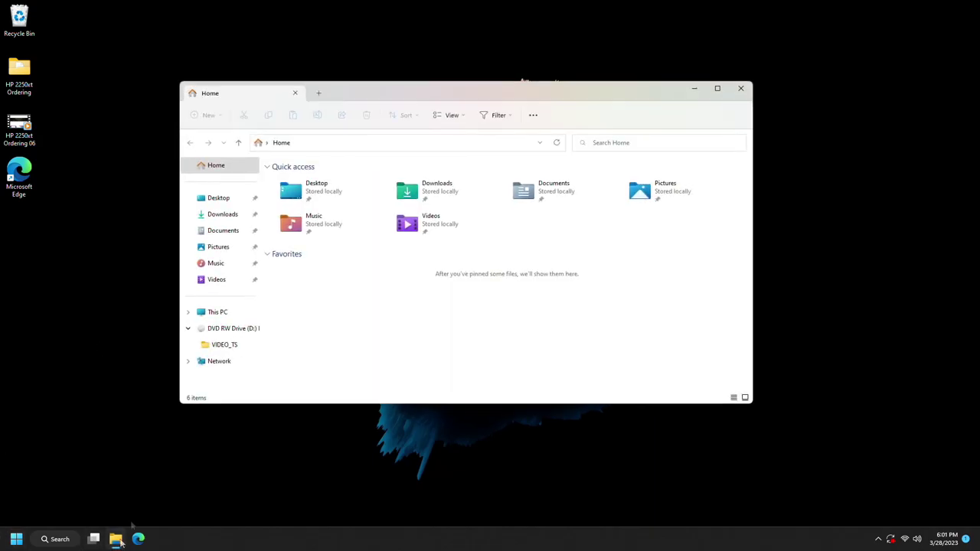
pyautogui.rightClick(249, 335)
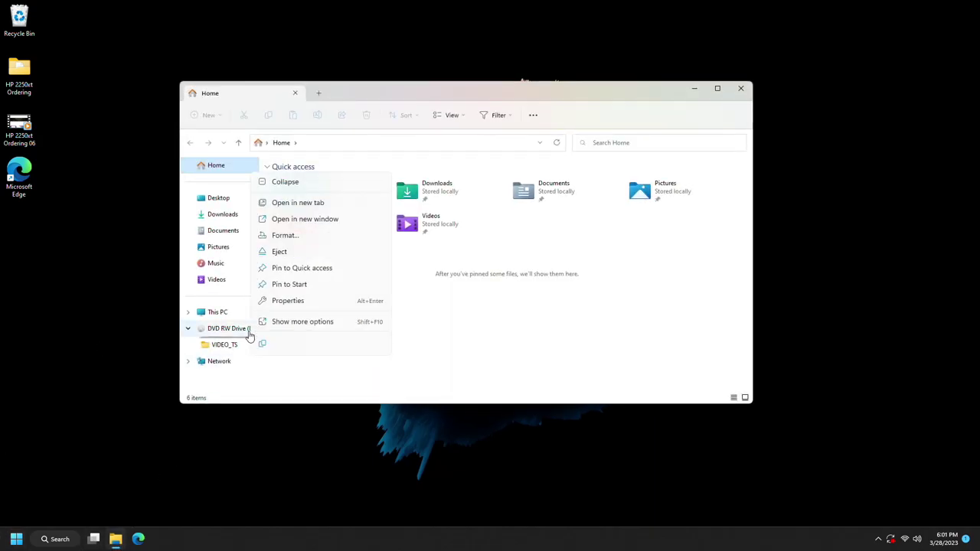
pyautogui.click(141, 322)
# - Launch VLC media player from the VideoLAN folder in the list of all installed apps
pyautogui.click(16, 539)
pyautogui.click(285, 209)
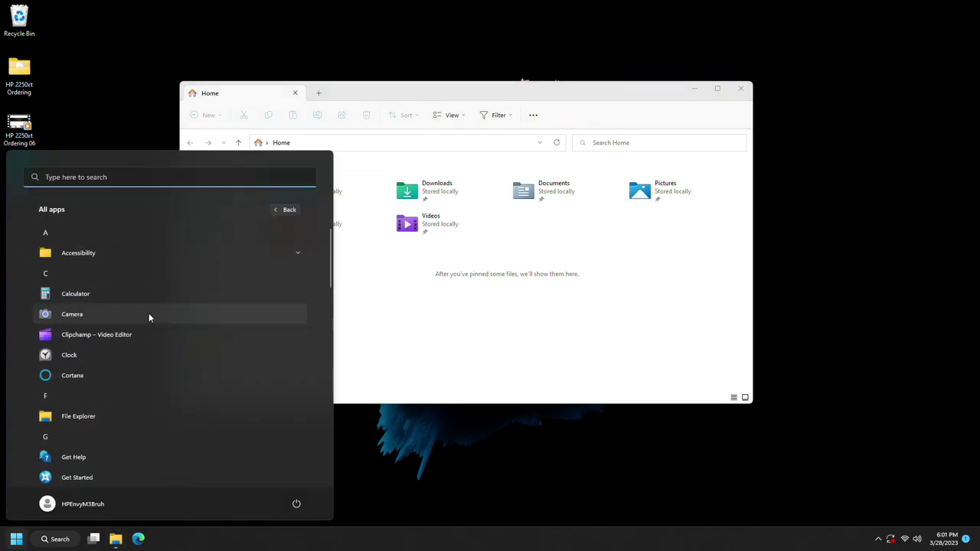
pyautogui.scroll(-15, 149, 313)
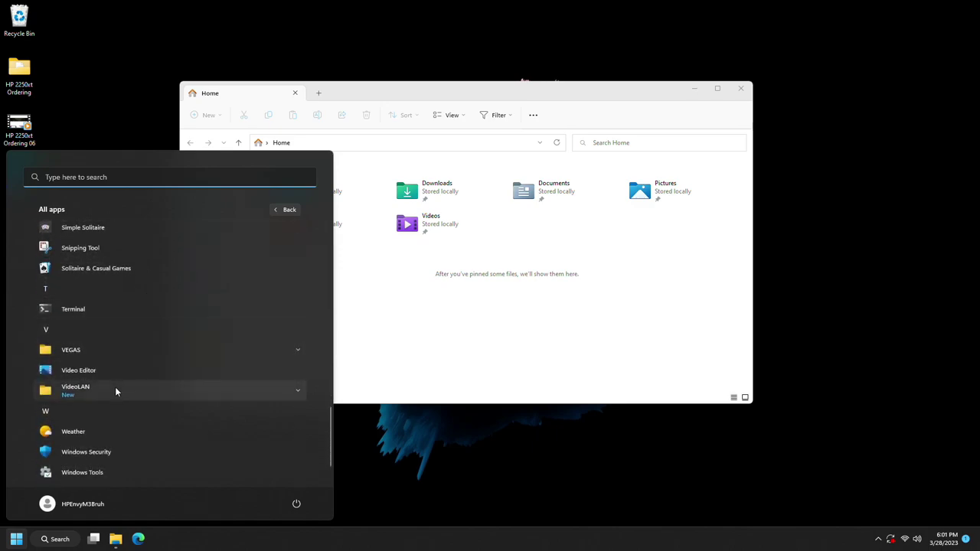
pyautogui.click(297, 390)
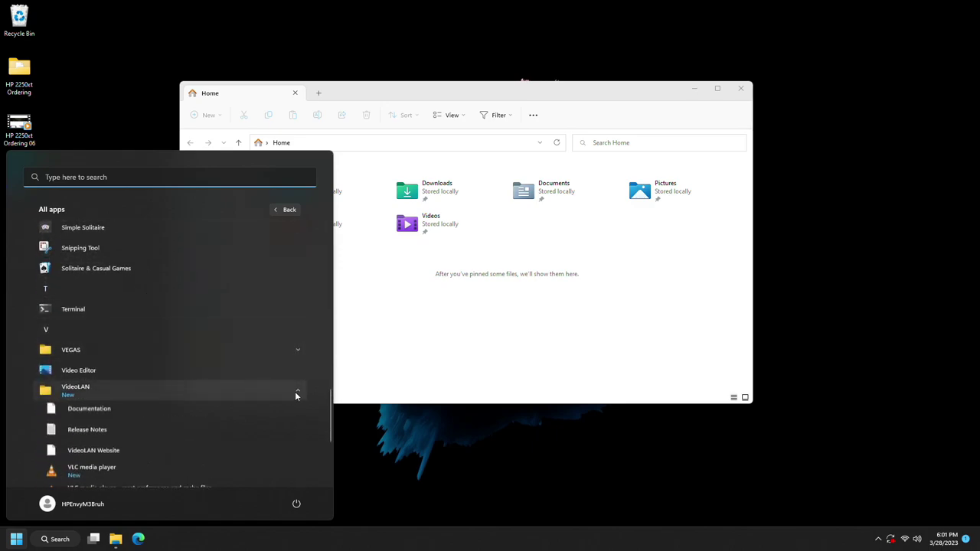
pyautogui.scroll(-1, 192, 391)
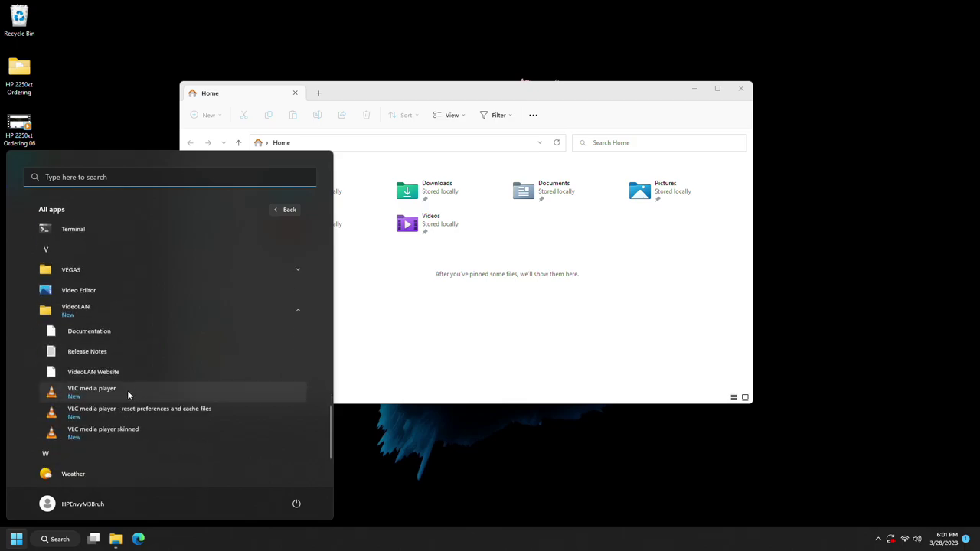
pyautogui.click(127, 391)
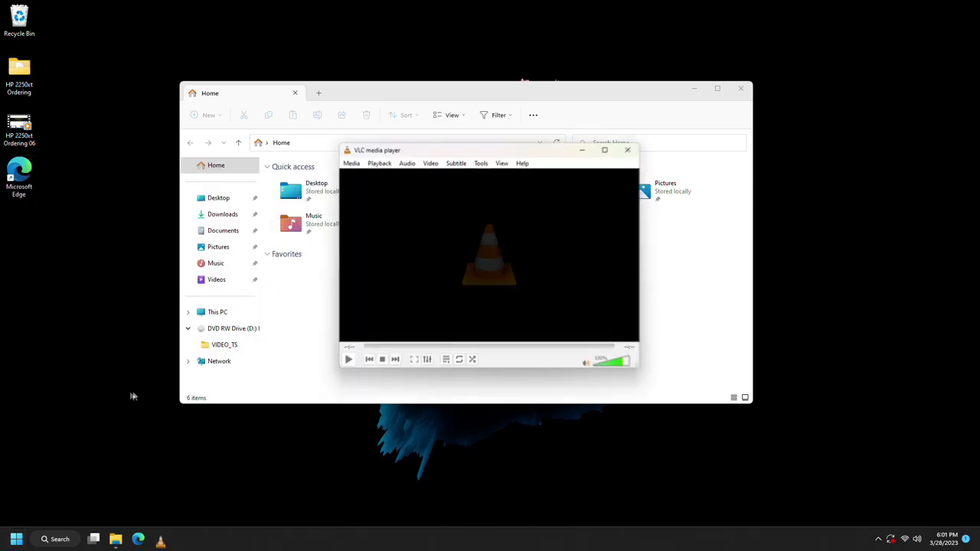
# - Open the DVD in drive D: as a disc with disc menus allowed, play it, and stop playback
pyautogui.click(350, 163)
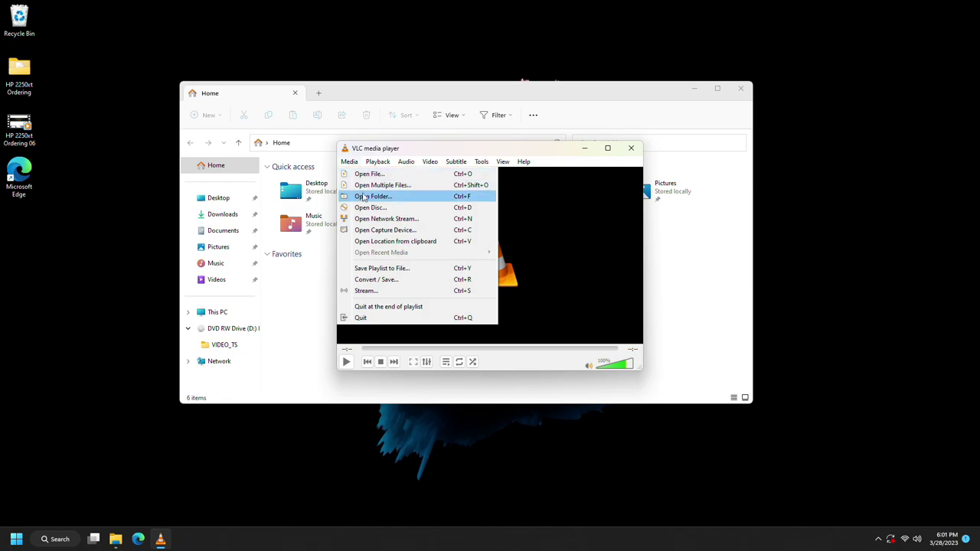
pyautogui.click(370, 207)
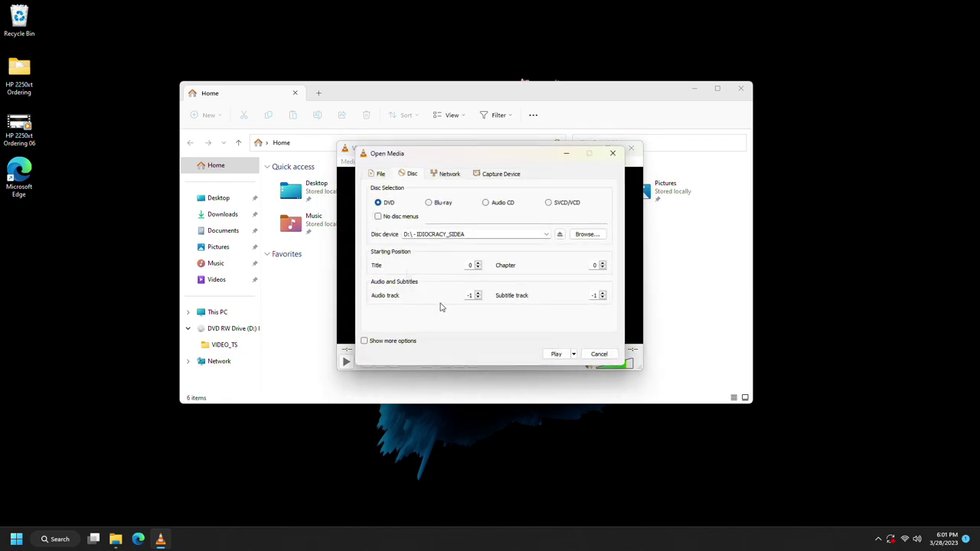
pyautogui.click(556, 355)
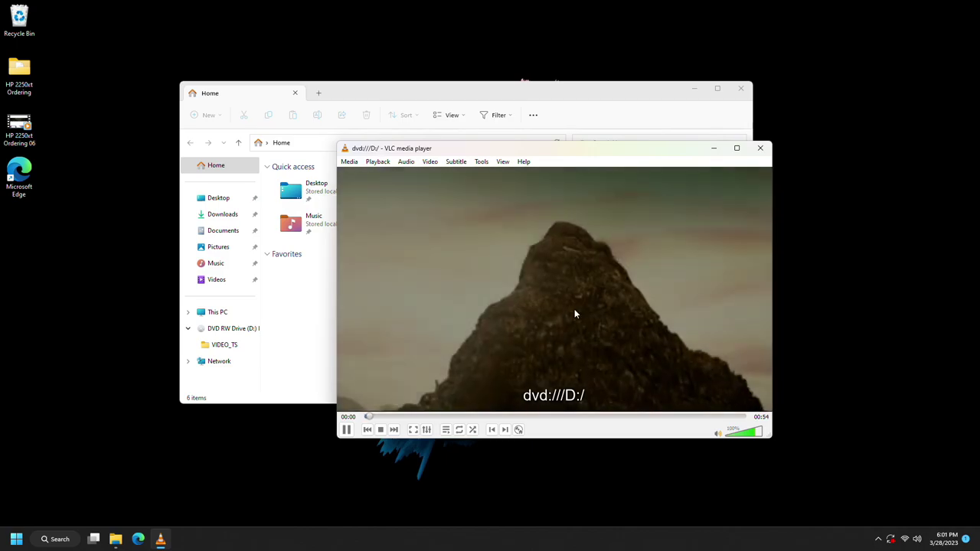
pyautogui.rightClick(597, 270)
pyautogui.click(381, 429)
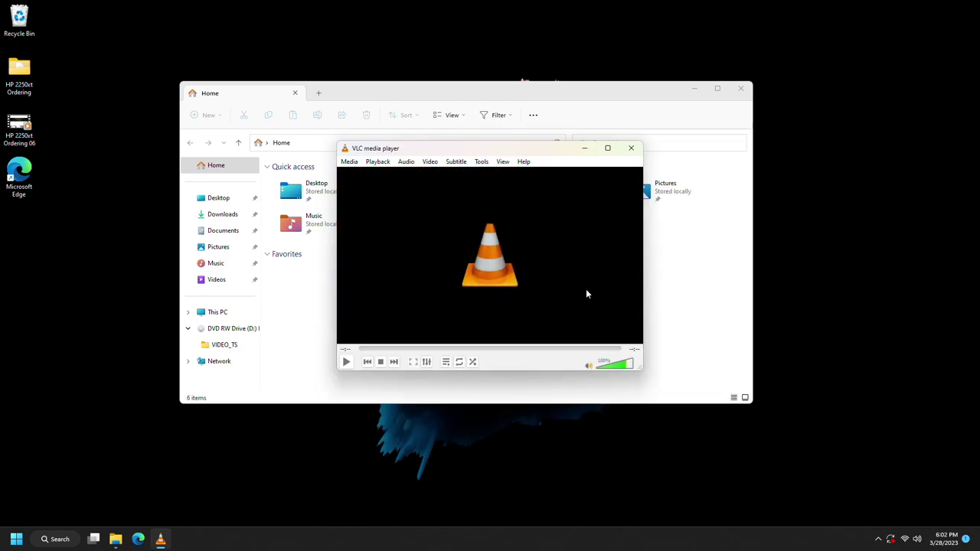